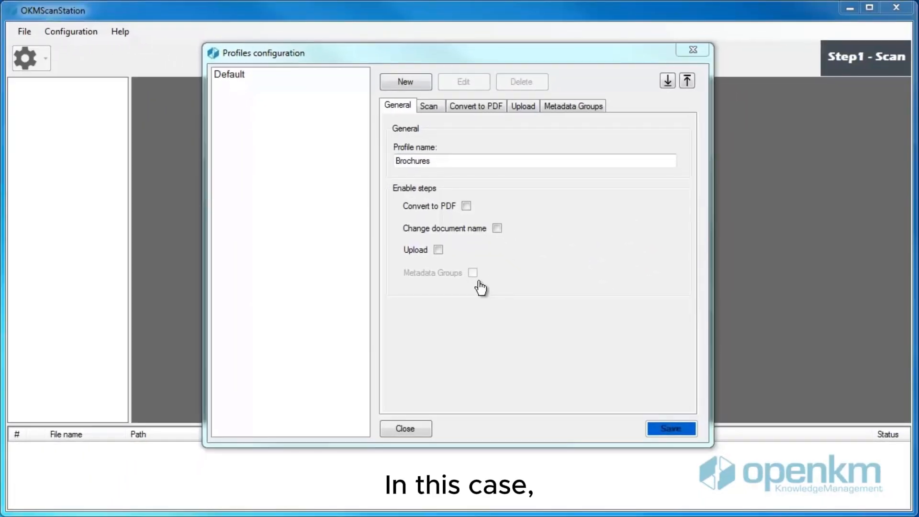
# Enable the Convert to PDF, Change document name, Upload and Metadata Groups steps for the Brochures profile
pyautogui.click(467, 207)
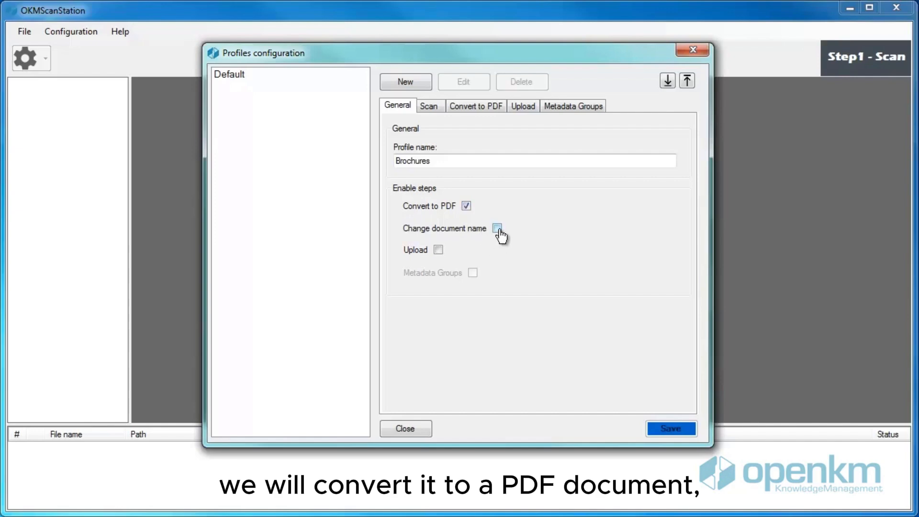
pyautogui.click(437, 250)
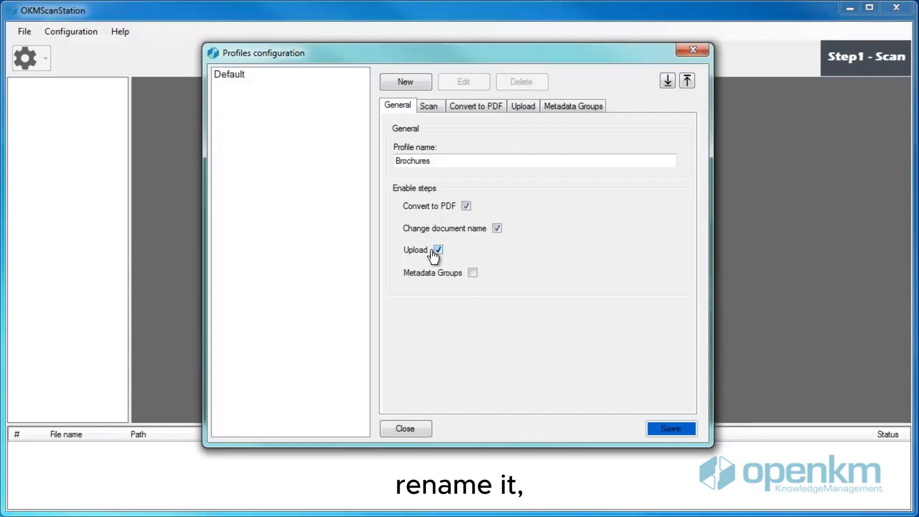
pyautogui.click(449, 278)
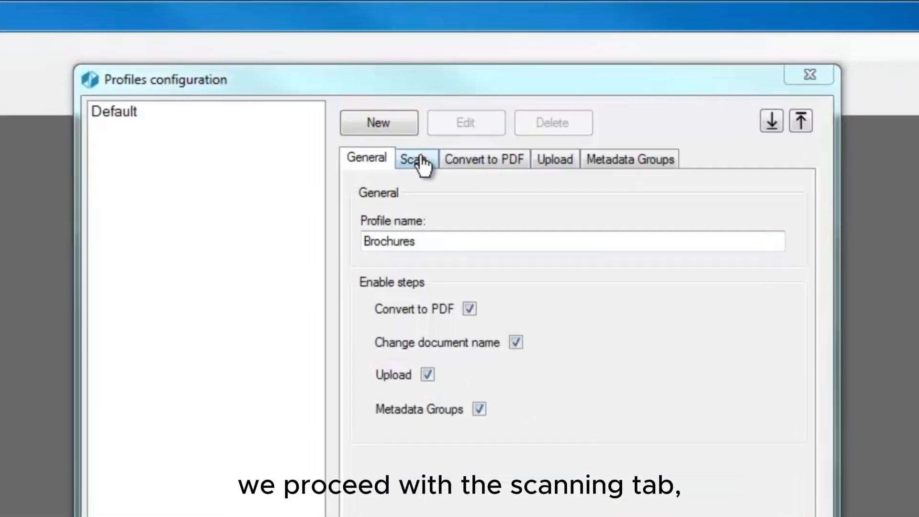
# Set the profile's scan driver to TWAIN and choose the EPSON L4150 Series scanner
pyautogui.click(427, 107)
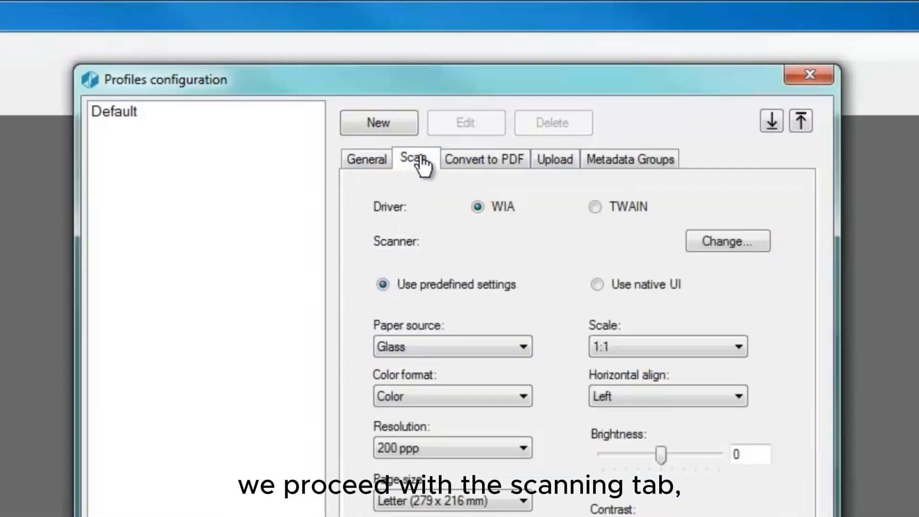
pyautogui.click(595, 208)
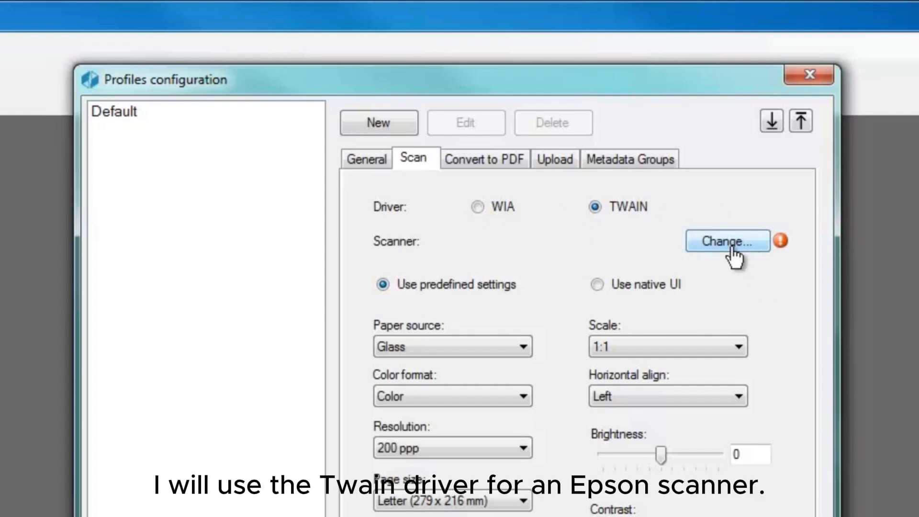
pyautogui.click(707, 241)
pyautogui.click(488, 326)
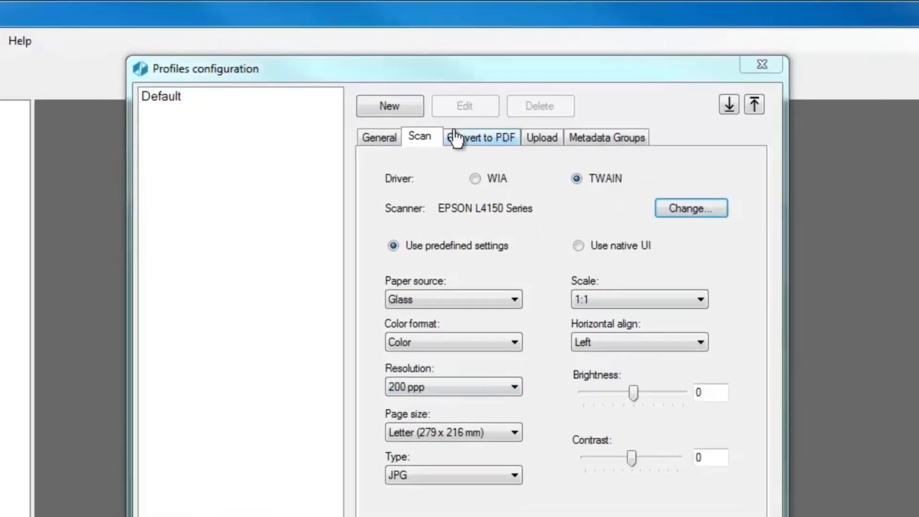
# Set both the PDF conversion and the upload options of the profile to be requested through a popup
pyautogui.click(475, 105)
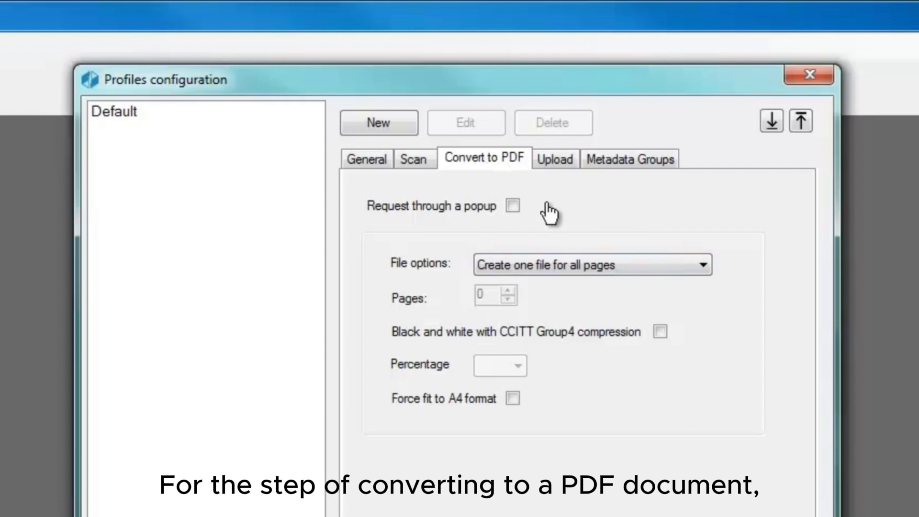
pyautogui.click(513, 206)
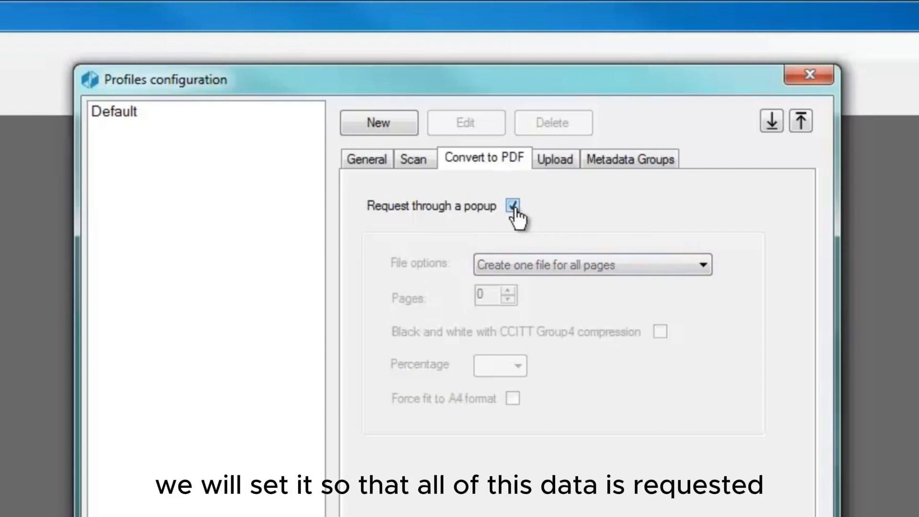
pyautogui.click(553, 167)
pyautogui.click(506, 211)
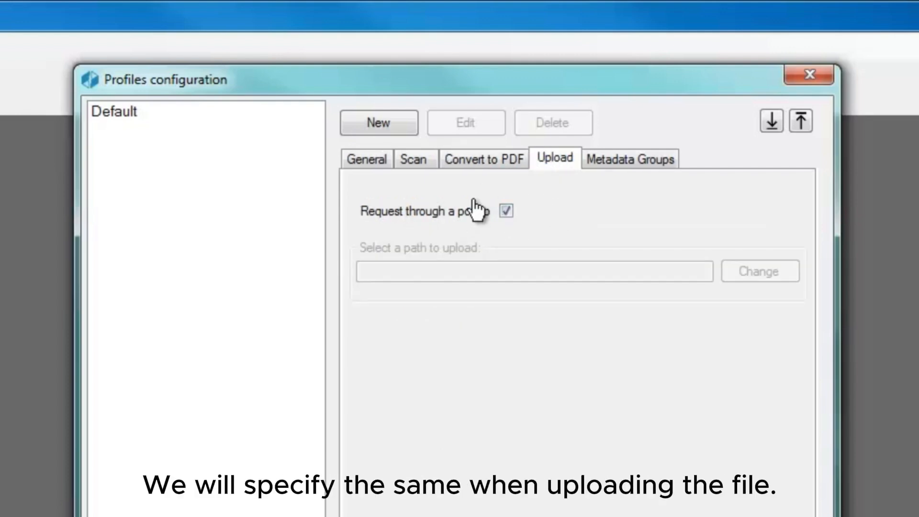
# Activate the Consulting, Publication and Technology metadata groups and save the profile
pyautogui.click(614, 173)
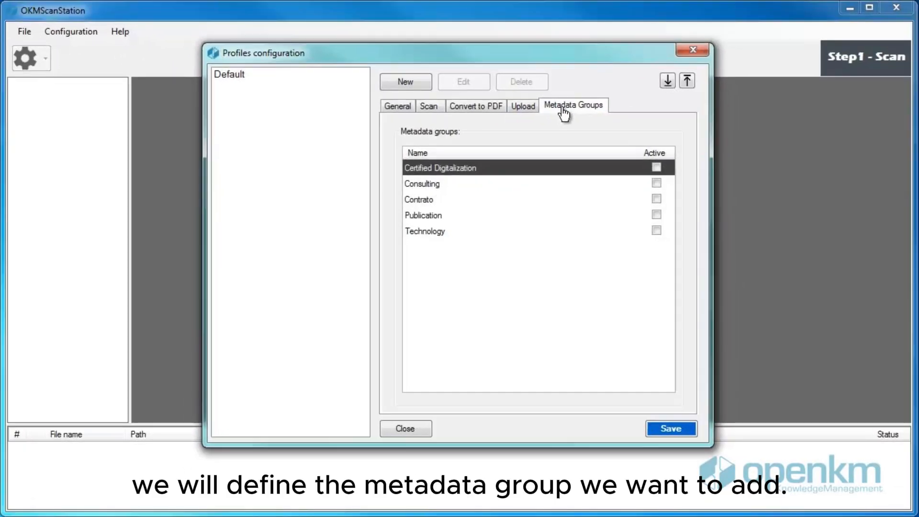
pyautogui.click(656, 183)
pyautogui.click(656, 215)
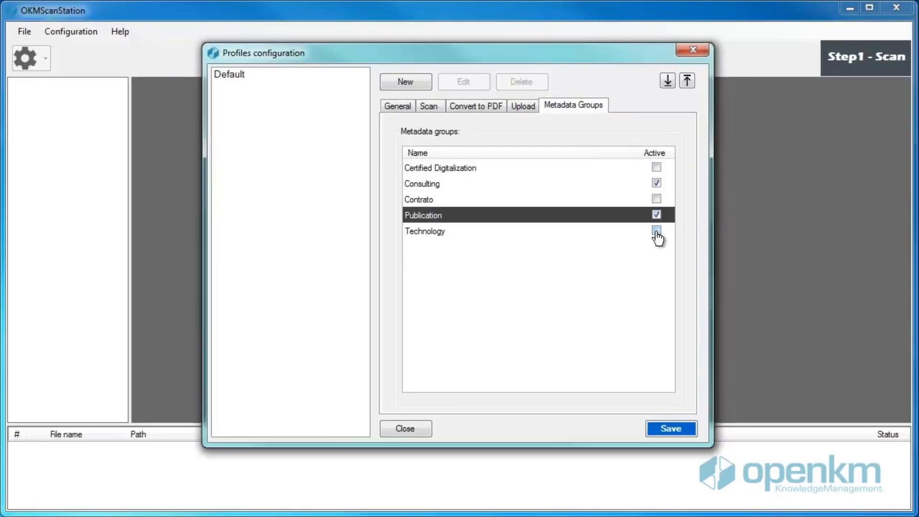
pyautogui.click(656, 231)
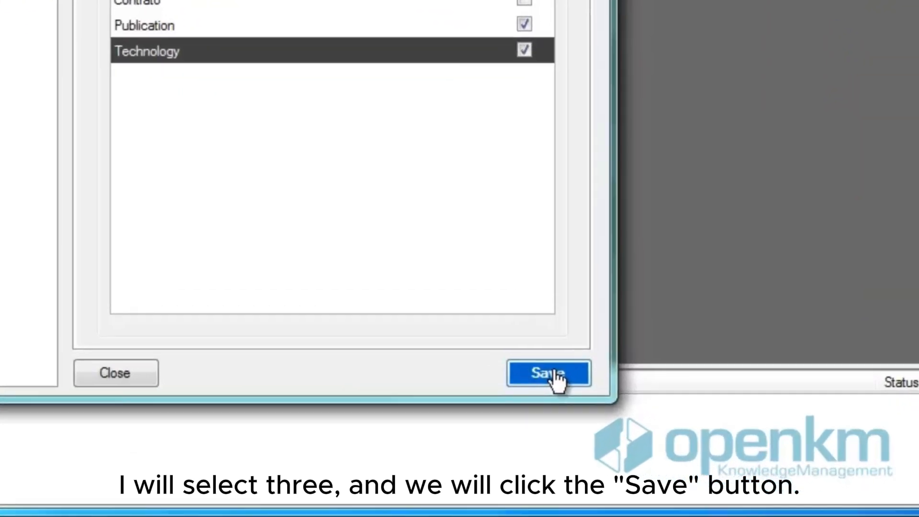
pyautogui.click(674, 428)
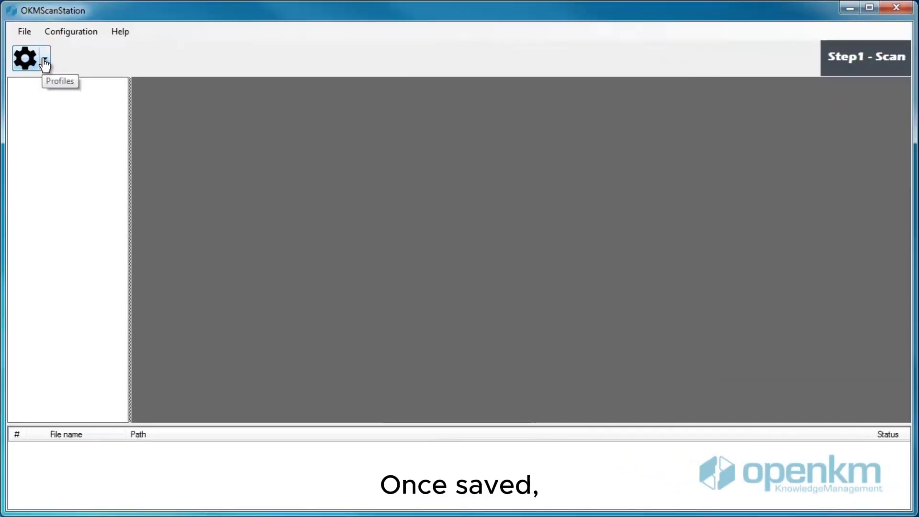
# Select the Brochures profile, scan five pages with it, and decline further scanning
pyautogui.click(44, 62)
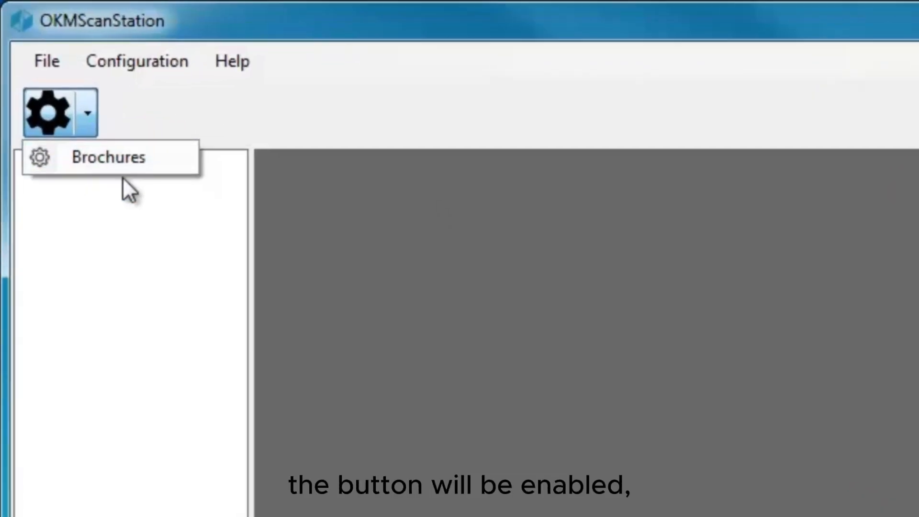
pyautogui.click(120, 164)
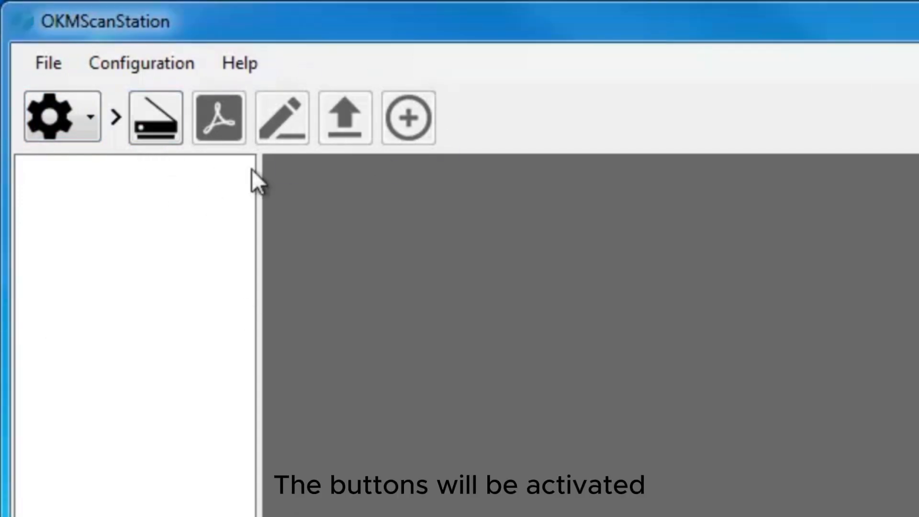
pyautogui.click(154, 122)
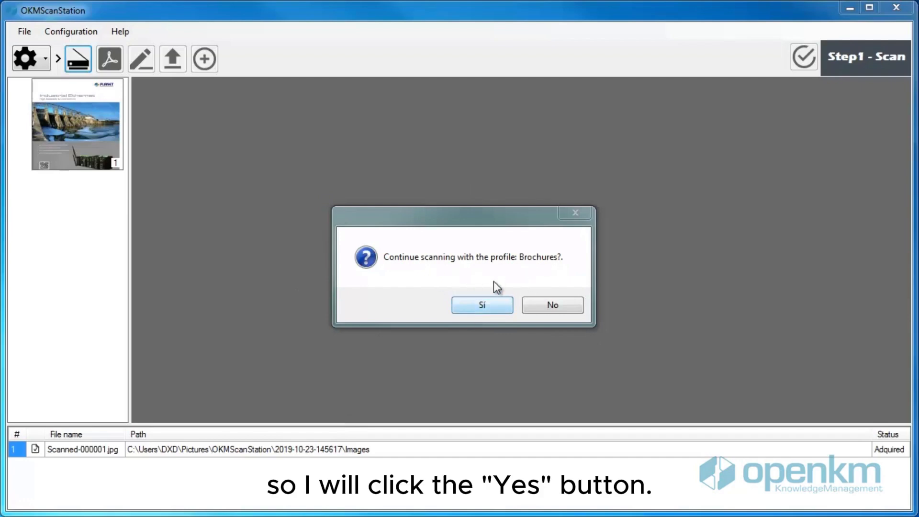
pyautogui.click(474, 304)
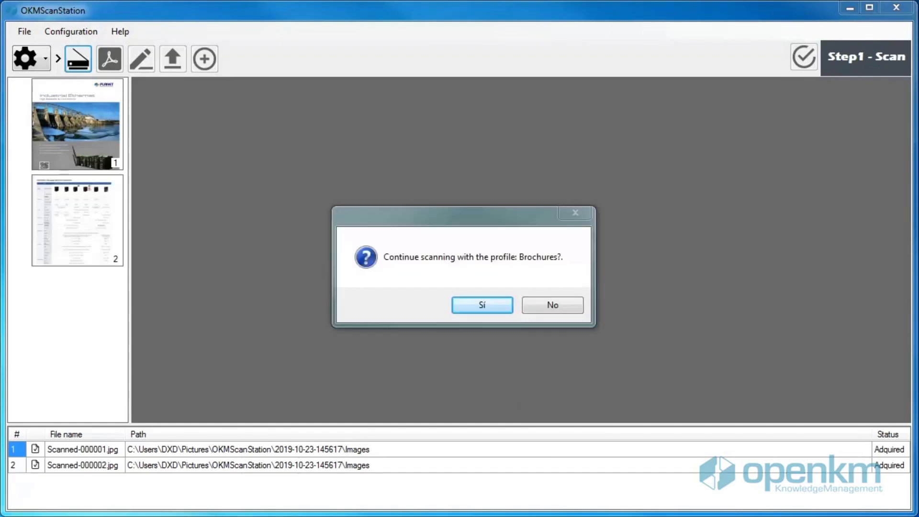
pyautogui.click(481, 307)
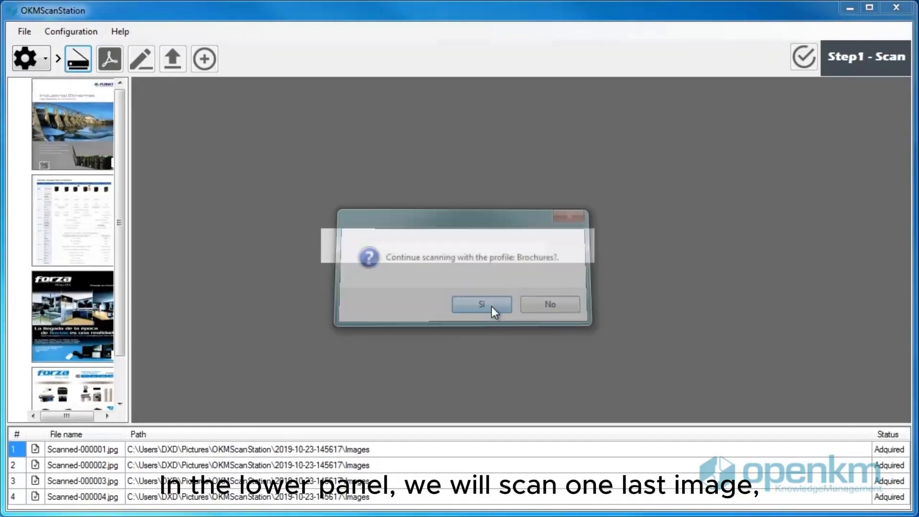
pyautogui.click(600, 324)
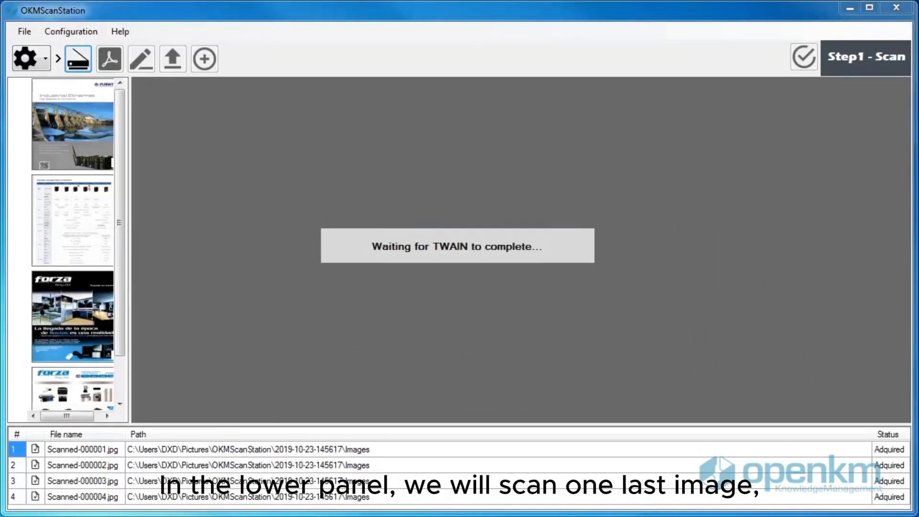
pyautogui.click(550, 303)
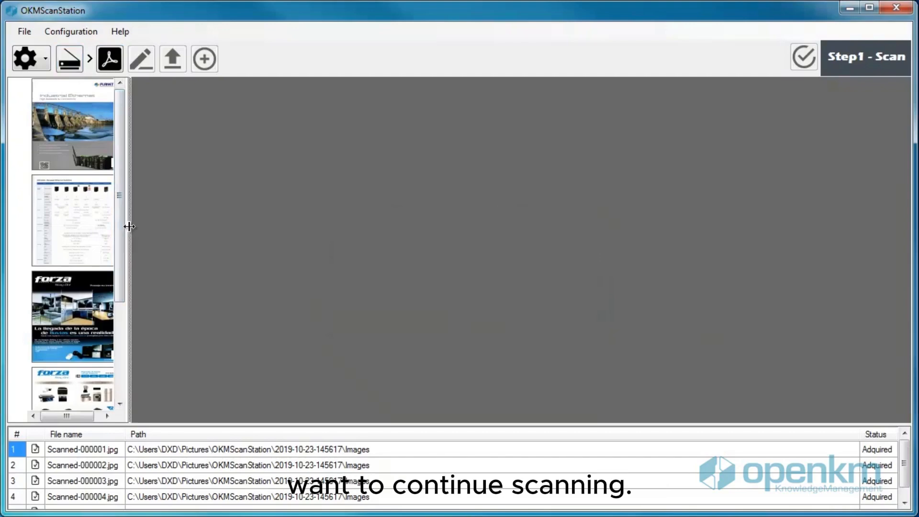
# Widen the thumbnail list and preview the first three scanned pages one after another
pyautogui.moveTo(129, 227); pyautogui.dragTo(162, 224)
pyautogui.moveTo(153, 117)
pyautogui.mouseDown()
pyautogui.moveTo(153, 199)
pyautogui.moveTo(167, 93)
pyautogui.moveTo(156, 121)
pyautogui.mouseUp()
pyautogui.click(73, 137)
pyautogui.click(85, 246)
pyautogui.click(87, 301)
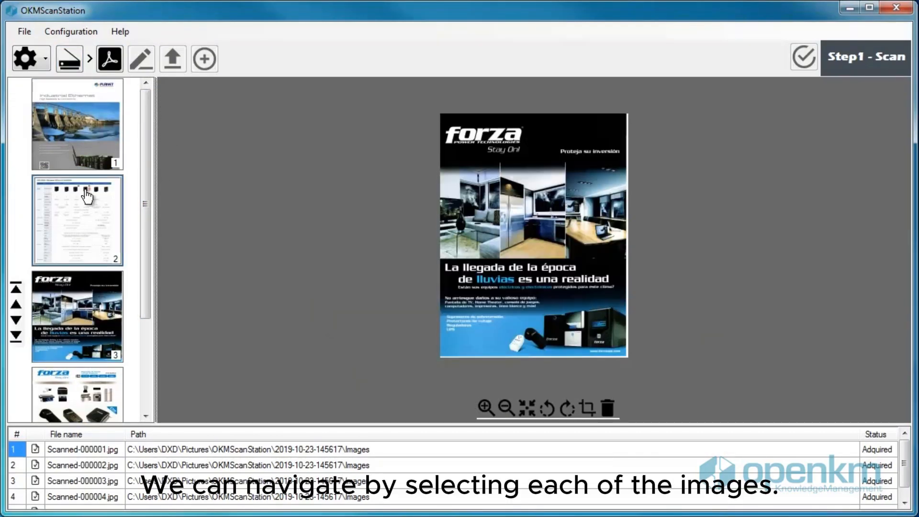
pyautogui.click(82, 143)
pyautogui.click(75, 229)
pyautogui.click(98, 299)
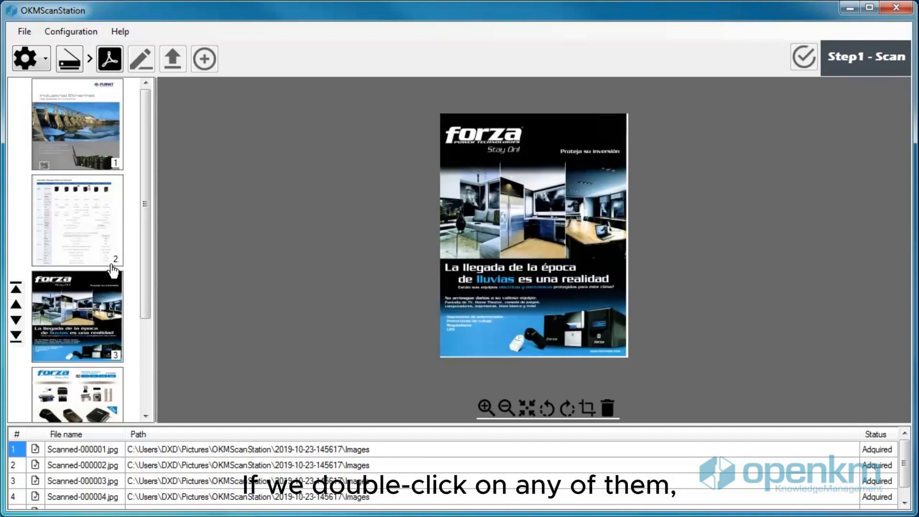
# Try moving the third scanned page up one place and return it to its original position
pyautogui.doubleClick(98, 315)
pyautogui.click(733, 40)
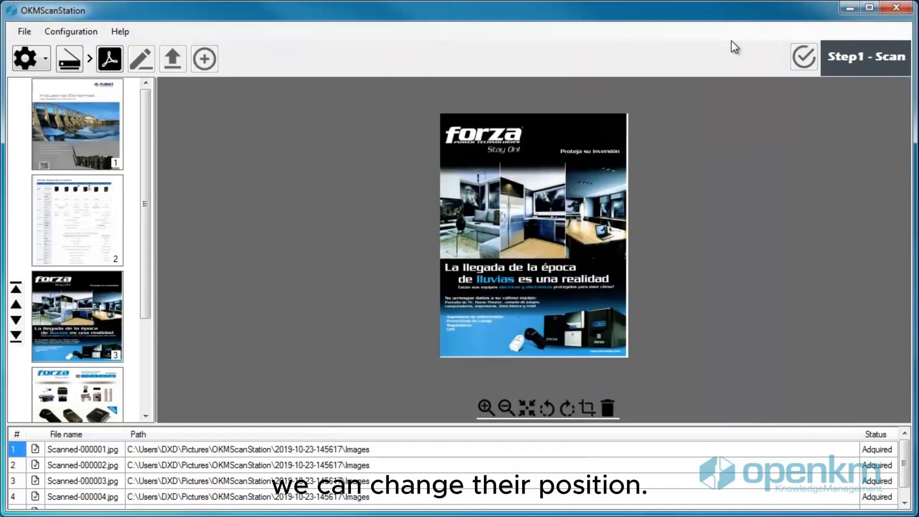
pyautogui.click(15, 304)
pyautogui.click(16, 223)
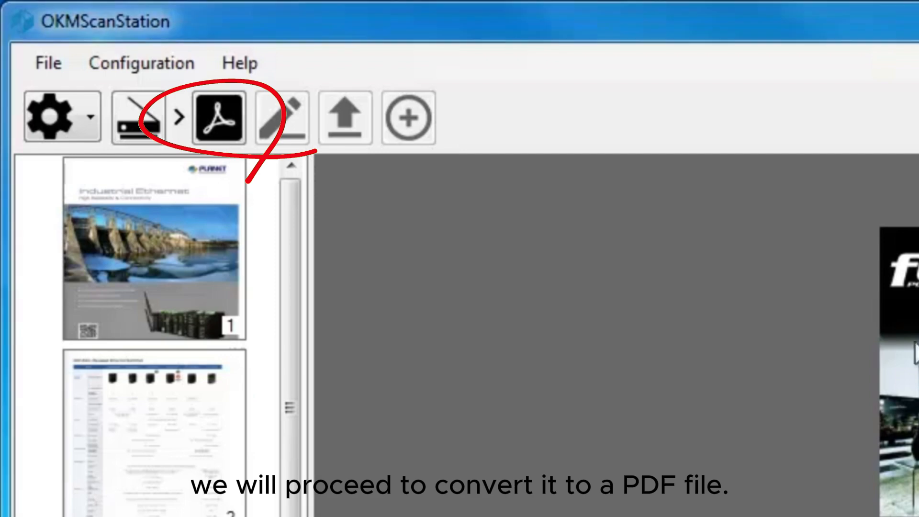
# Convert the scanned images to PDF with the option to create one file for all pages
pyautogui.click(219, 118)
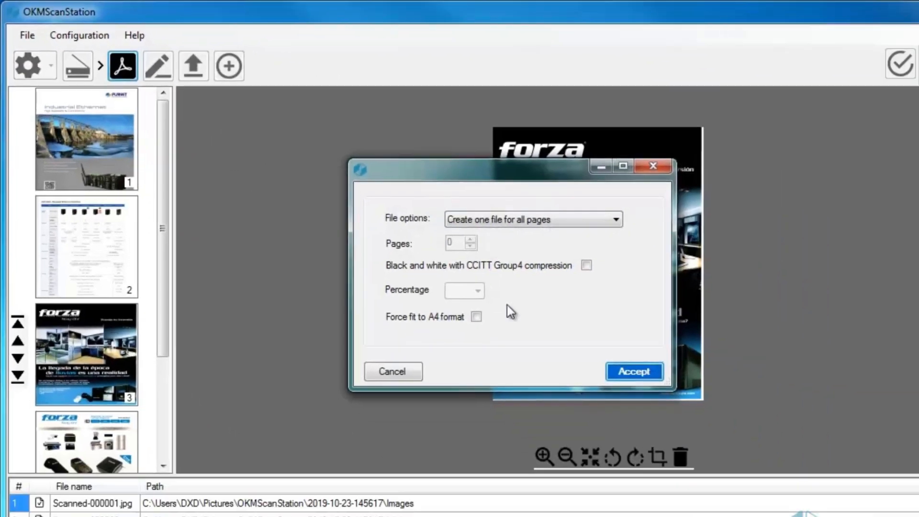
pyautogui.click(584, 219)
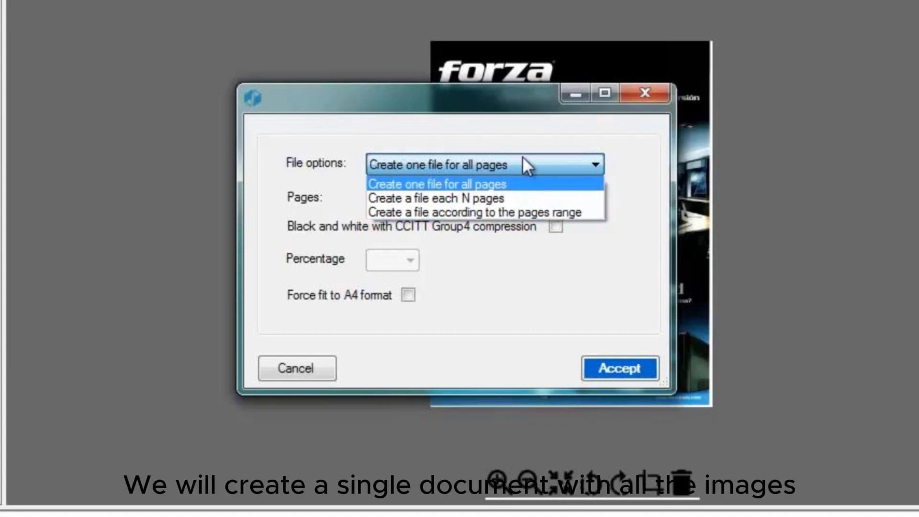
pyautogui.click(461, 184)
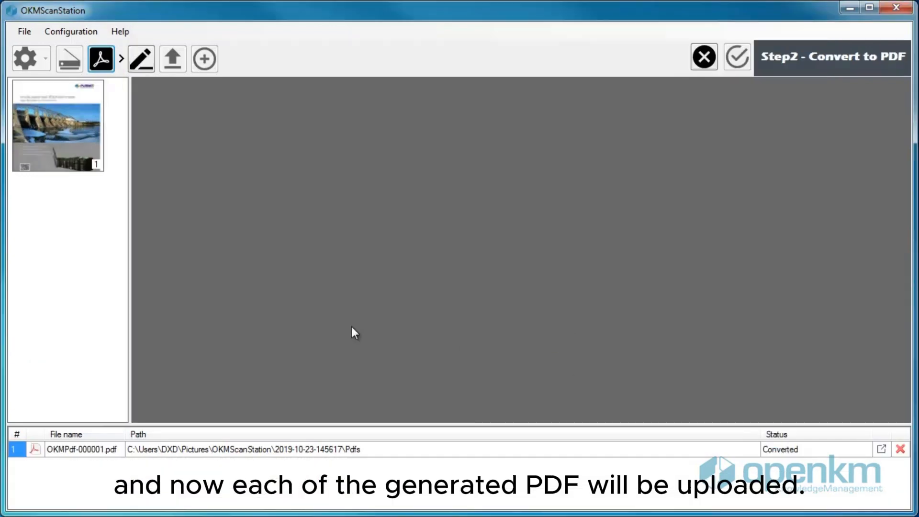
# Preview the generated PDF and open it in the external viewer to check its pages
pyautogui.click(62, 132)
pyautogui.moveTo(890, 152); pyautogui.dragTo(912, 136)
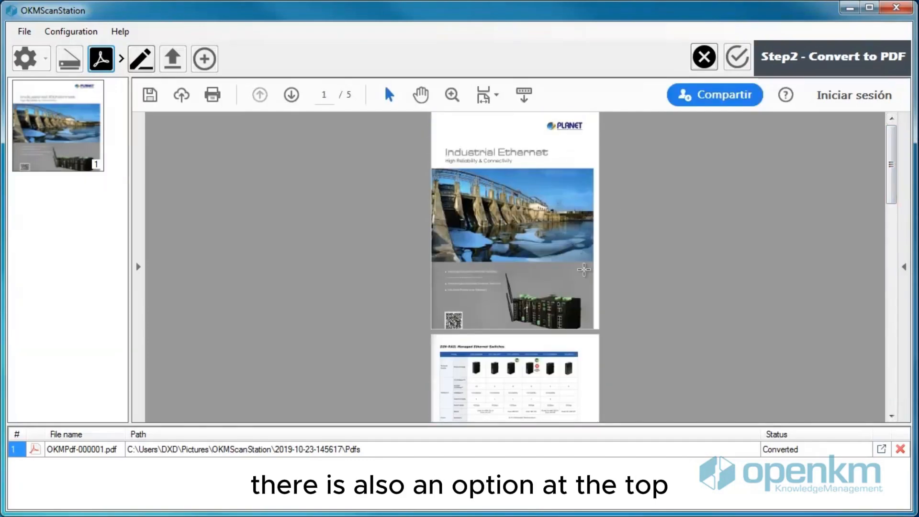
pyautogui.click(880, 449)
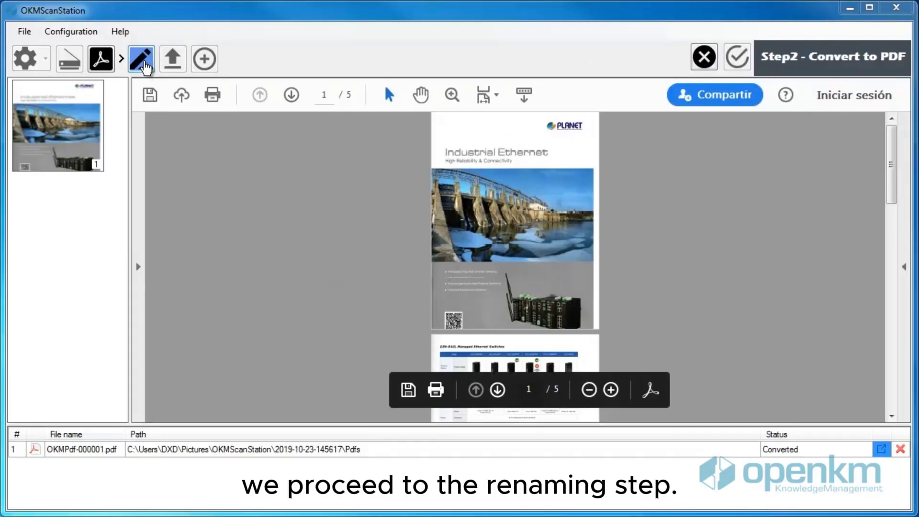
# Rename the generated PDF as "Electronics devices" in the change name step
pyautogui.click(143, 62)
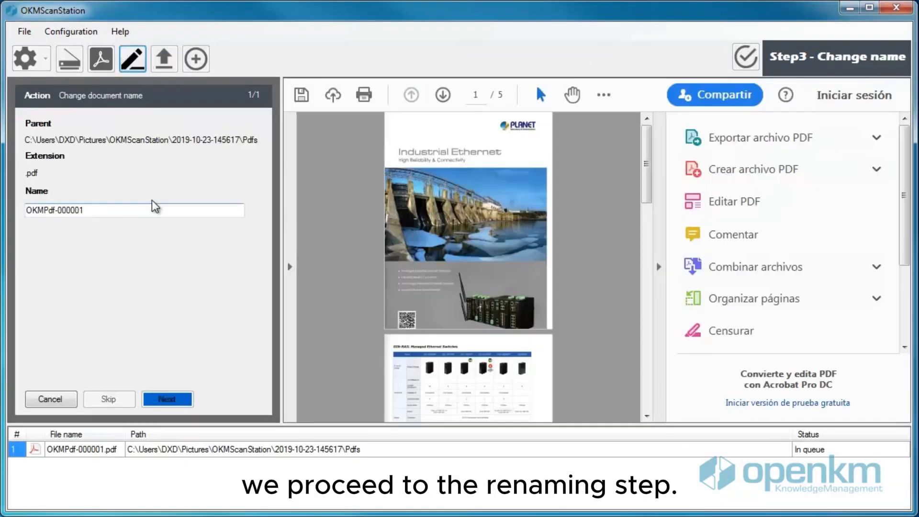
pyautogui.moveTo(154, 207); pyautogui.dragTo(22, 211)
pyautogui.write('Electronic')
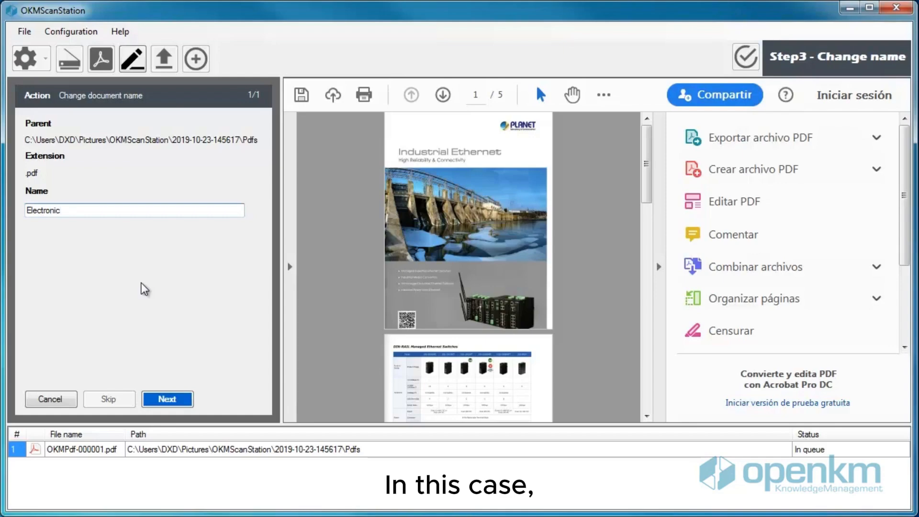
pyautogui.write('s')
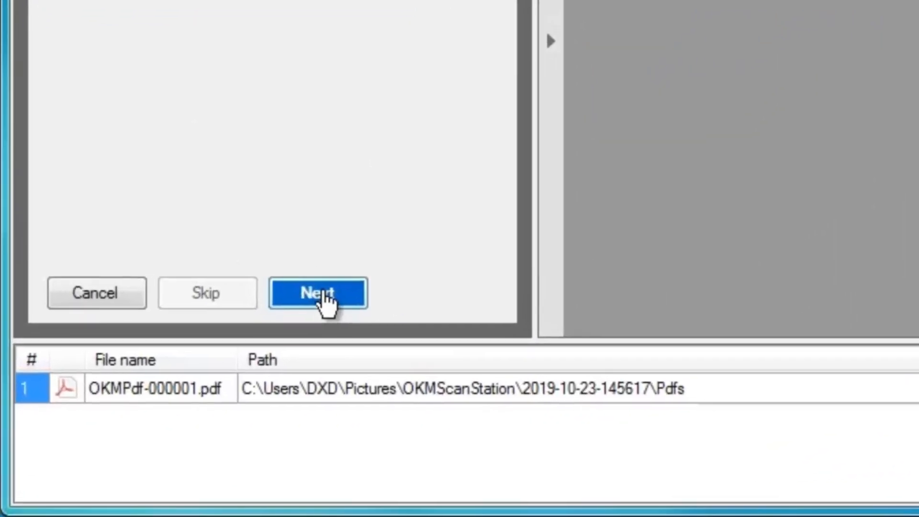
pyautogui.click(272, 327)
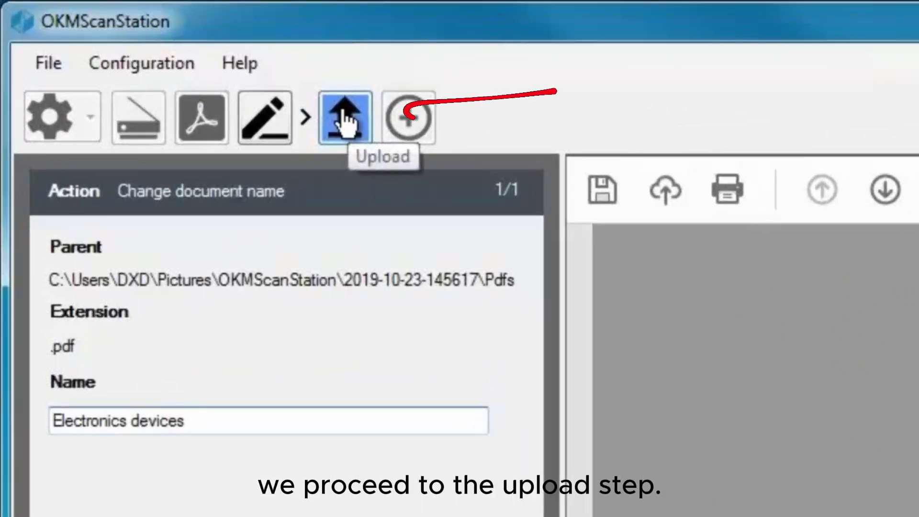
# Upload the renamed PDF to the OpenKM path /okm:root/Brochures
pyautogui.click(344, 119)
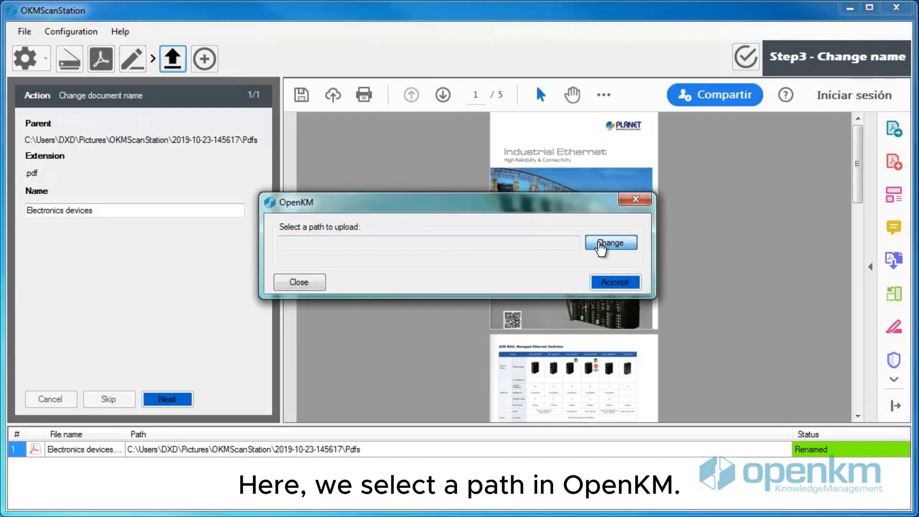
pyautogui.click(601, 244)
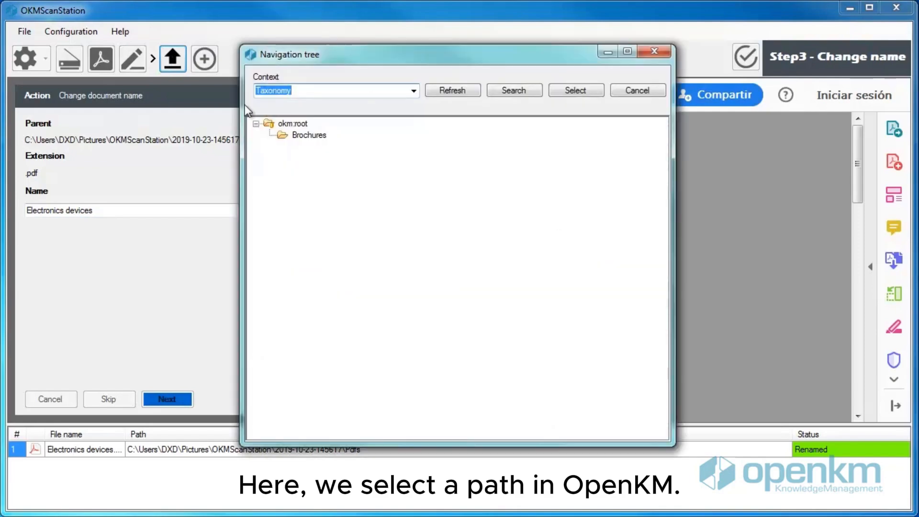
pyautogui.click(304, 138)
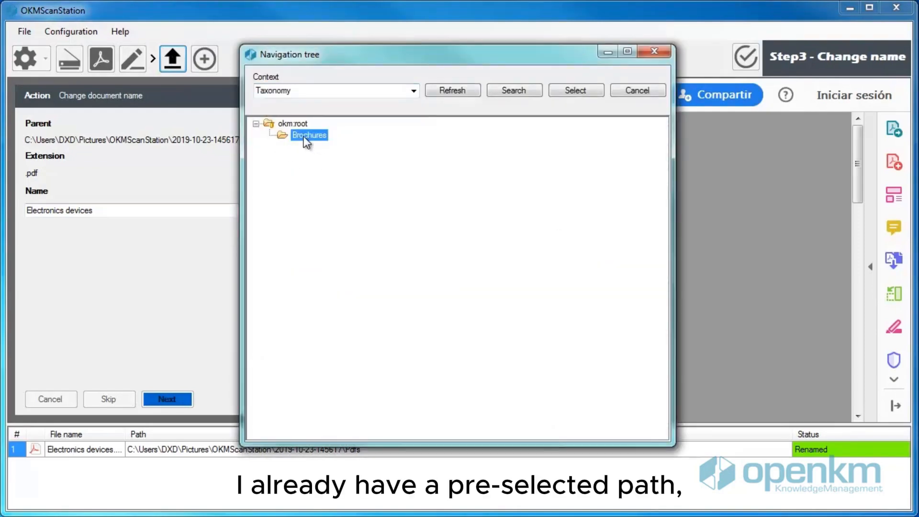
pyautogui.click(580, 91)
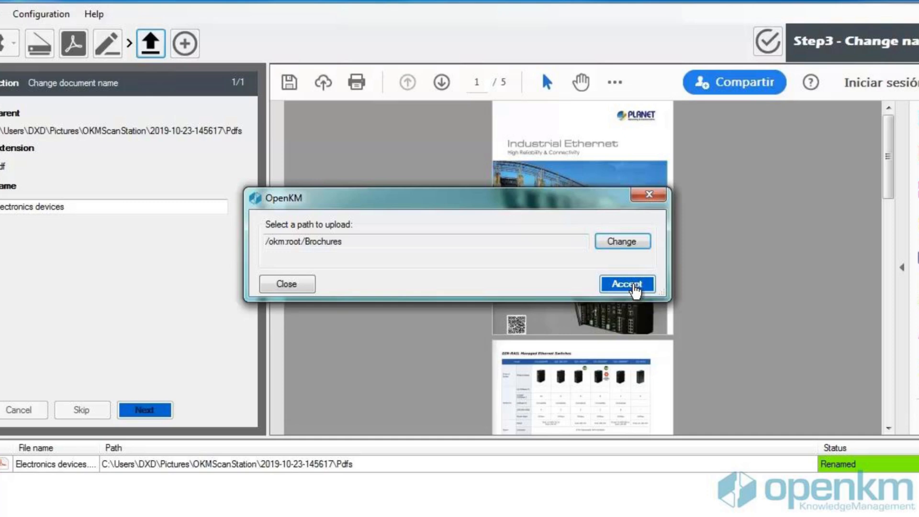
pyautogui.click(683, 293)
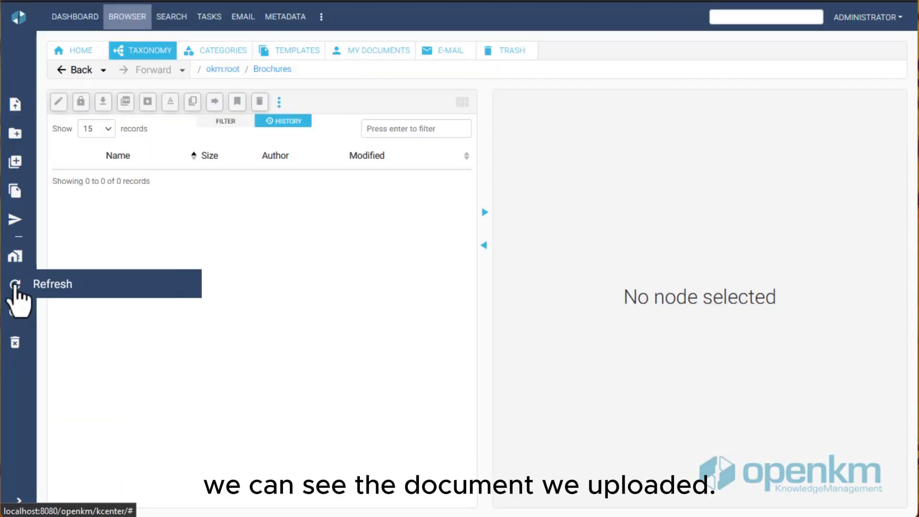
# Switch to OpenKM, refresh the Brochures folder and view the metadata of Electronics devices.pdf
pyautogui.click(14, 285)
pyautogui.click(682, 100)
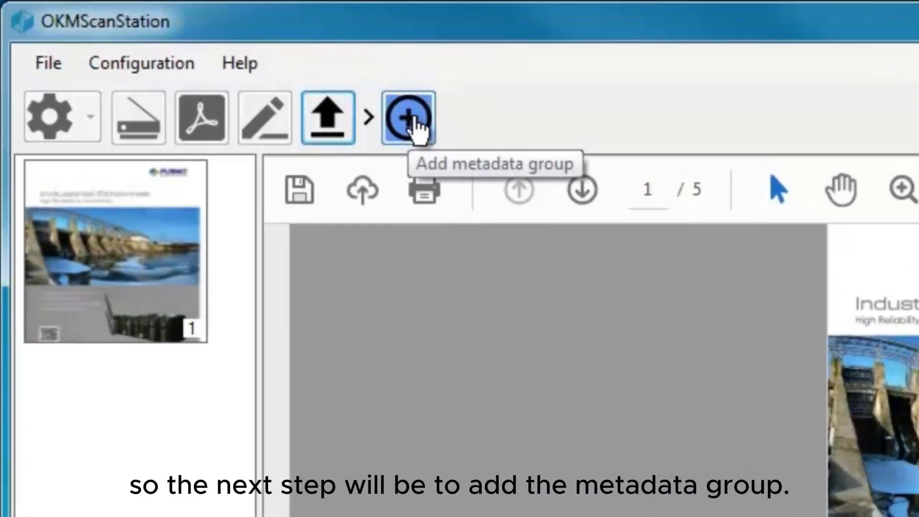
# In OKMScanStation, add Consulting metadata with name Test, date 23/10/2019, Important enabled and comment "Electronics devices", and finish the process
pyautogui.click(415, 129)
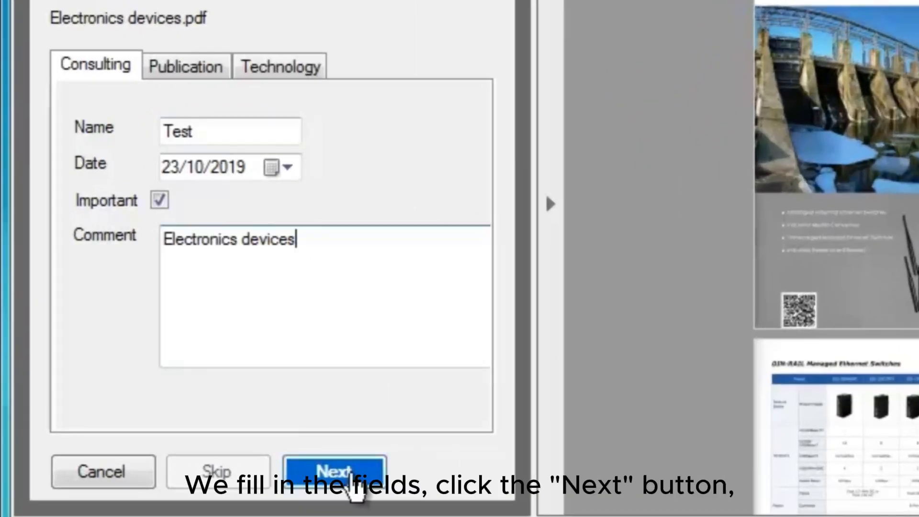
pyautogui.click(351, 483)
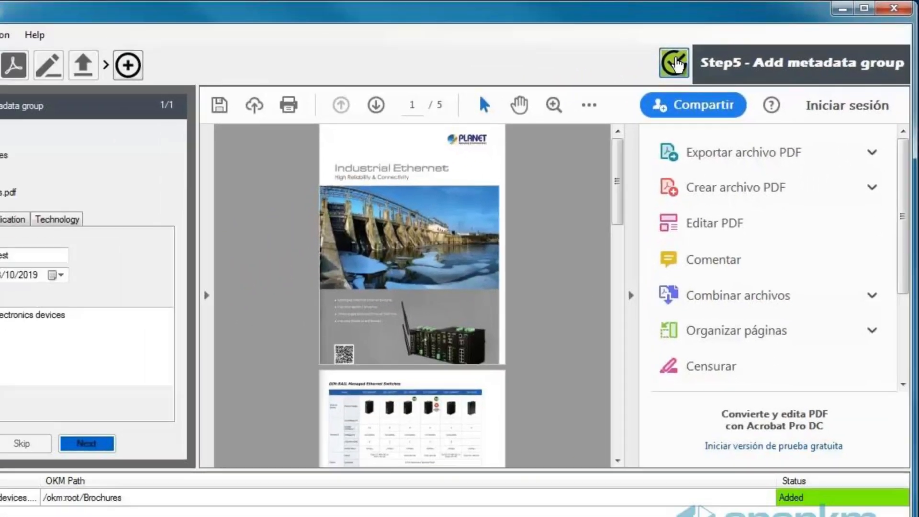
pyautogui.click(478, 114)
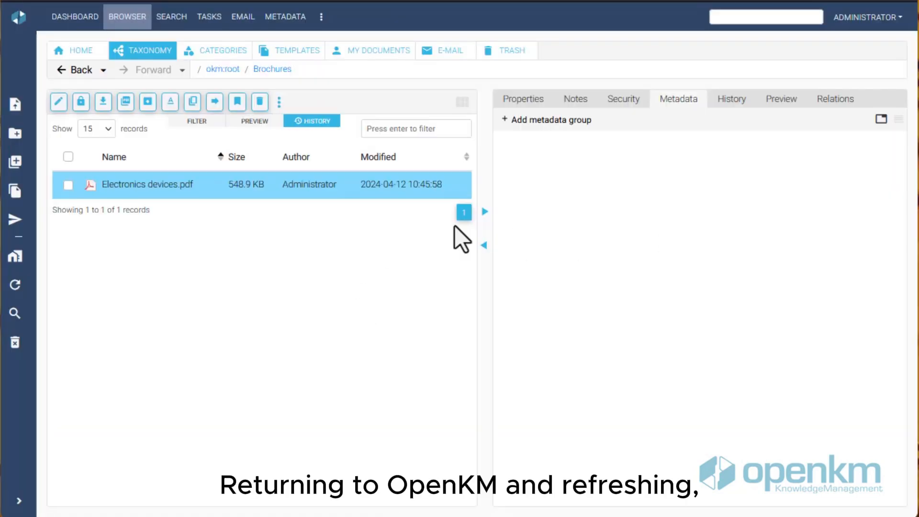
# Refresh the Brochures folder in OpenKM to check the metadata added to Electronics devices.pdf
pyautogui.click(16, 285)
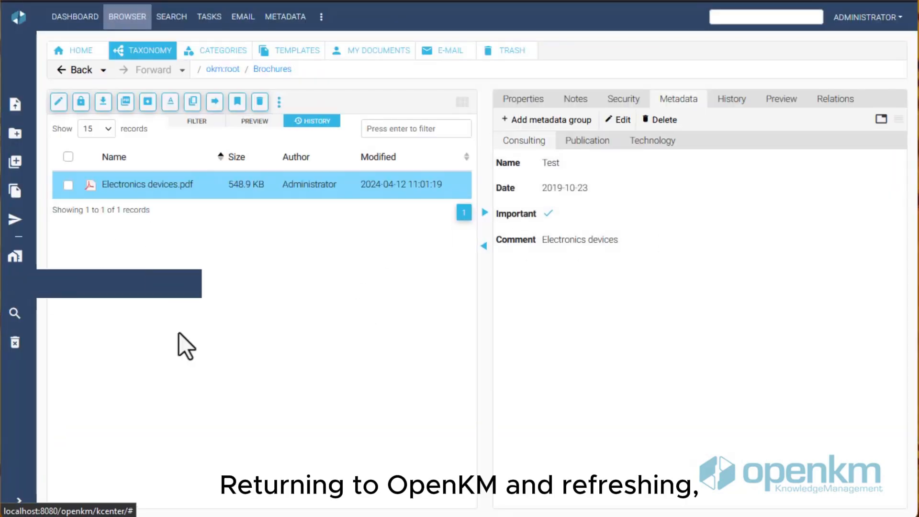